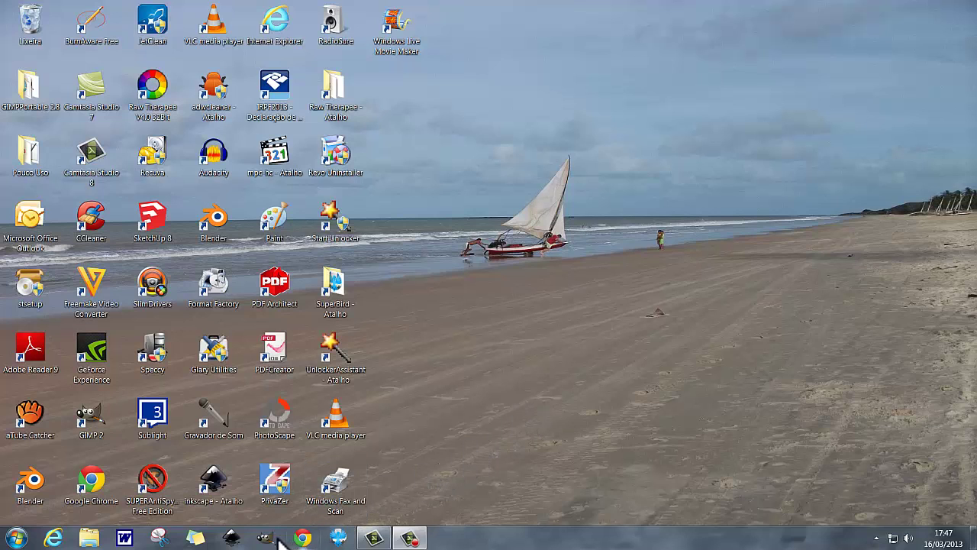
# Launch GIMP 2.6 from its taskbar icon and wait for the main window.
pyautogui.click(265, 537)
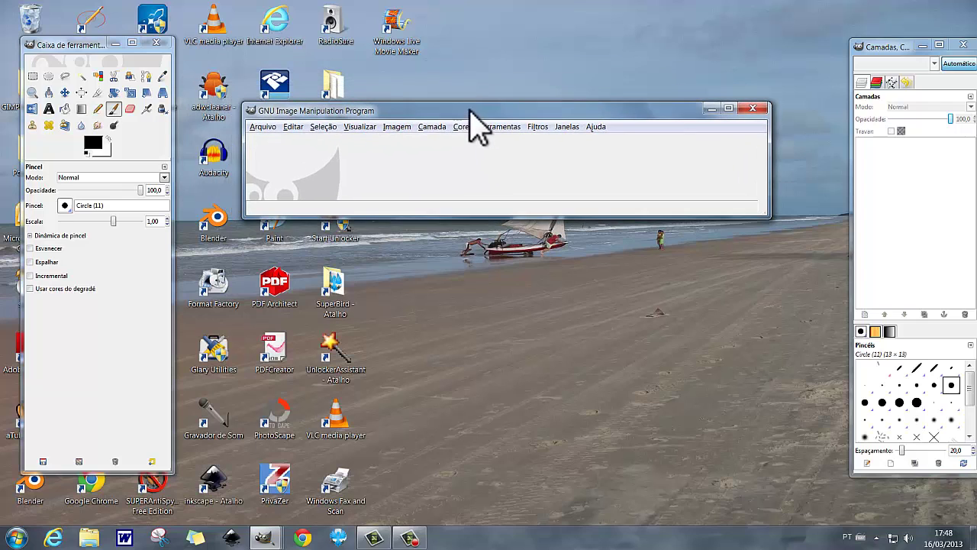
# Open the recent photo Retiro 215.jpg and move its image window up and left.
pyautogui.click(263, 127)
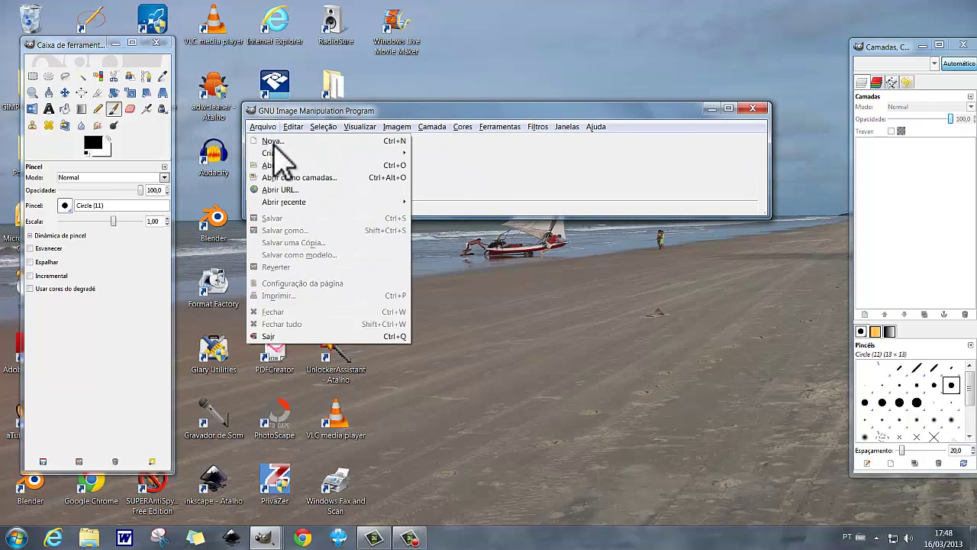
pyautogui.moveTo(320, 203)
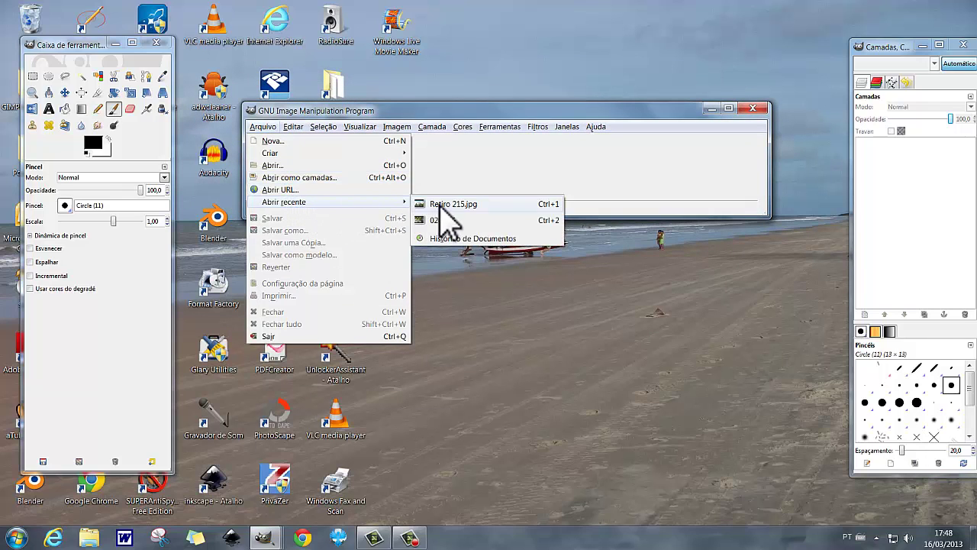
pyautogui.click(440, 205)
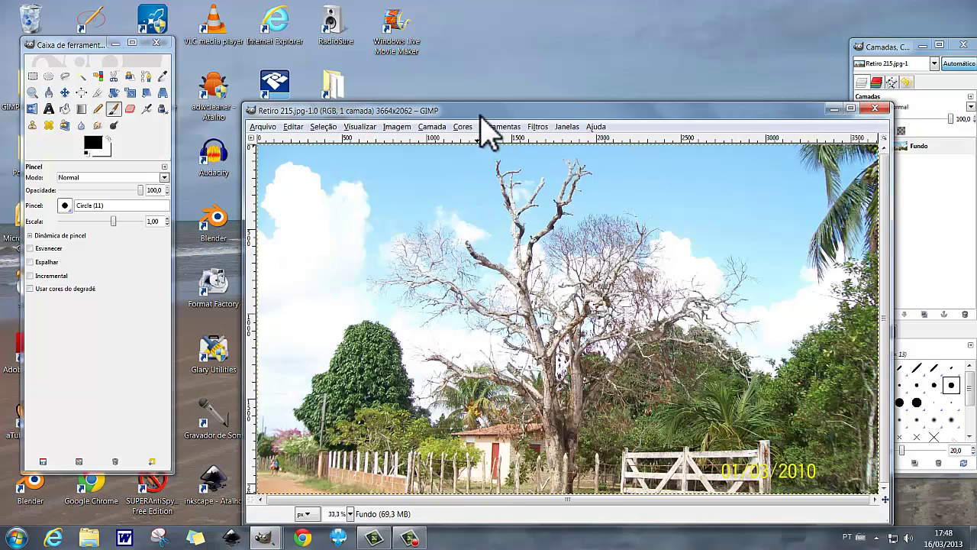
pyautogui.moveTo(474, 108); pyautogui.dragTo(438, 61)
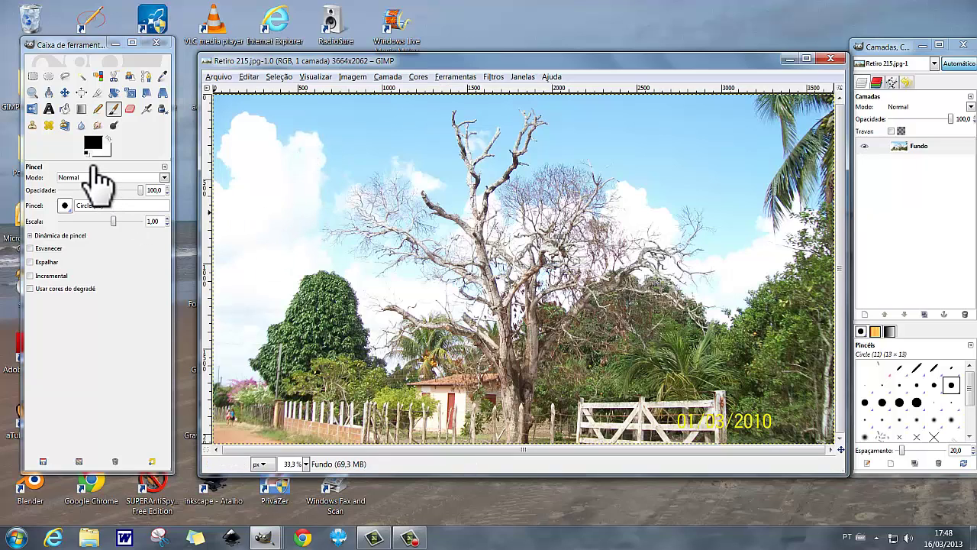
# Select the Text tool and set its size to 150 px.
pyautogui.click(48, 109)
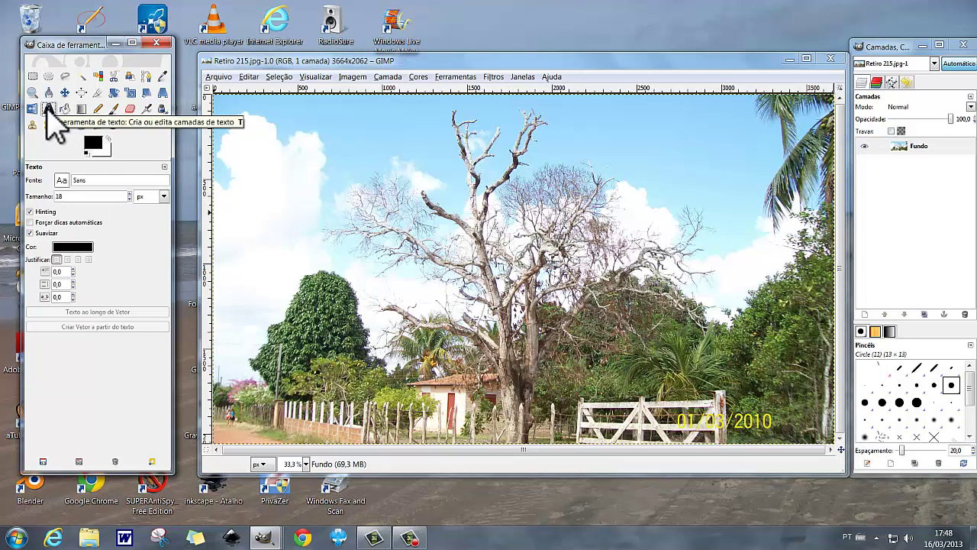
pyautogui.doubleClick(76, 197)
pyautogui.write('150')
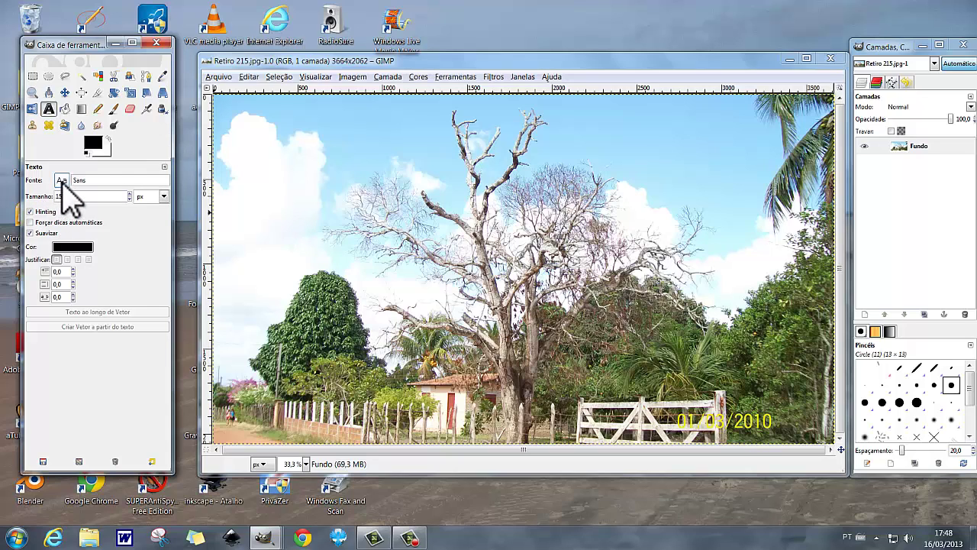
# Choose the Showcard Gothic font and start a text box near the photo's top-left.
pyautogui.click(62, 181)
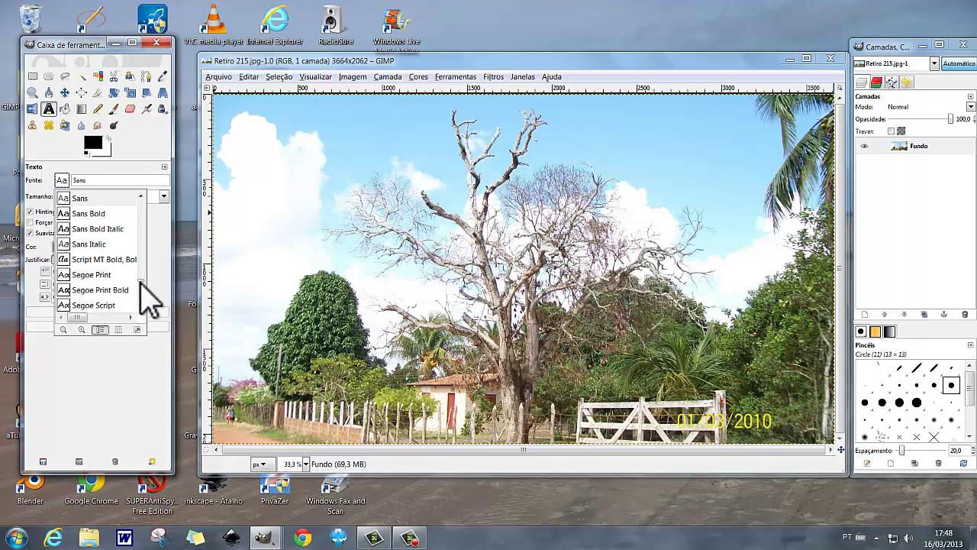
pyautogui.click(141, 305)
pyautogui.click(142, 305)
pyautogui.click(141, 306)
pyautogui.click(142, 305)
pyautogui.click(141, 305)
pyautogui.click(141, 305)
pyautogui.click(141, 305)
pyautogui.click(141, 305)
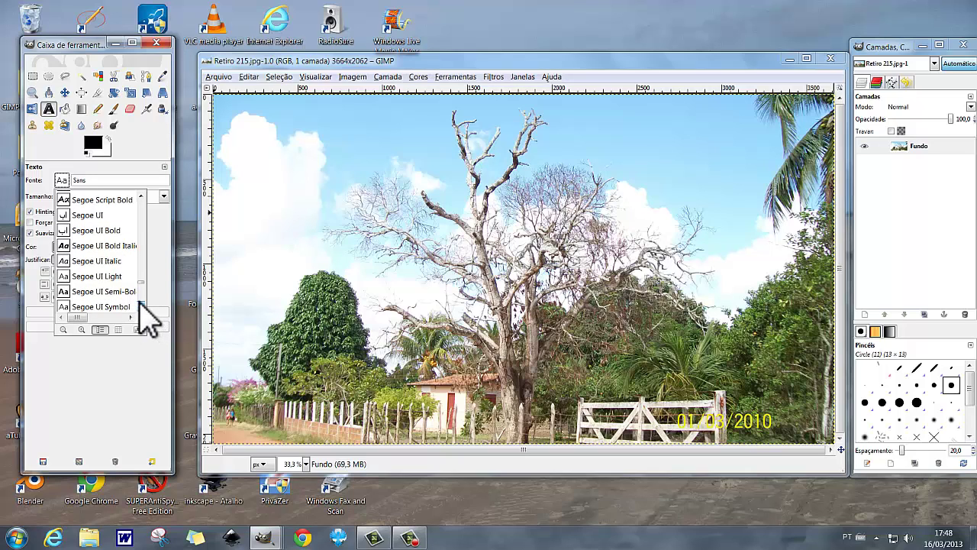
pyautogui.scroll(-2, 141, 252)
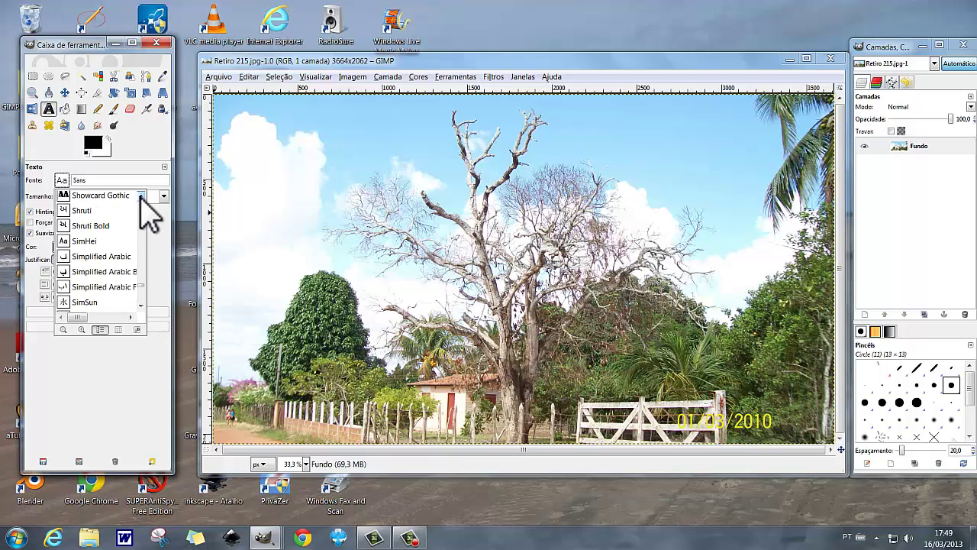
pyautogui.click(122, 196)
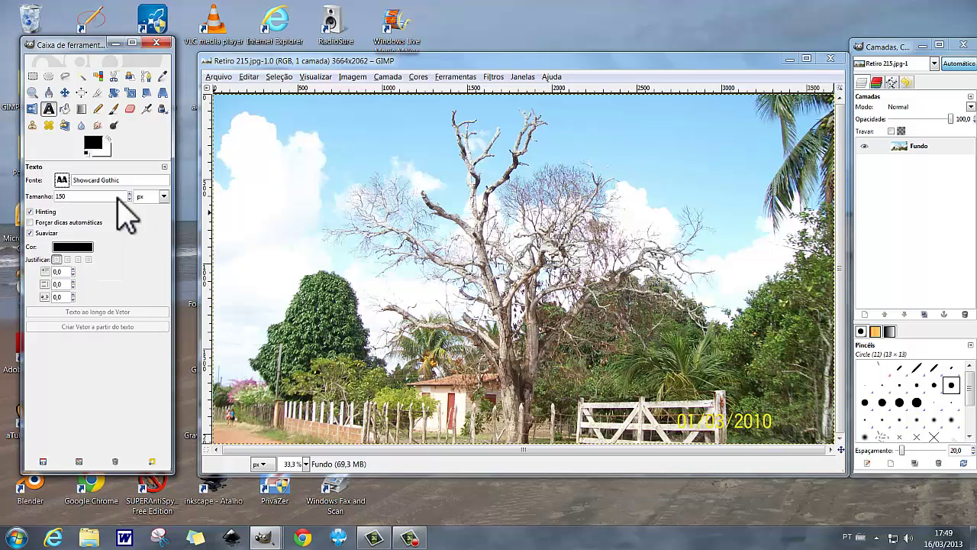
pyautogui.click(236, 116)
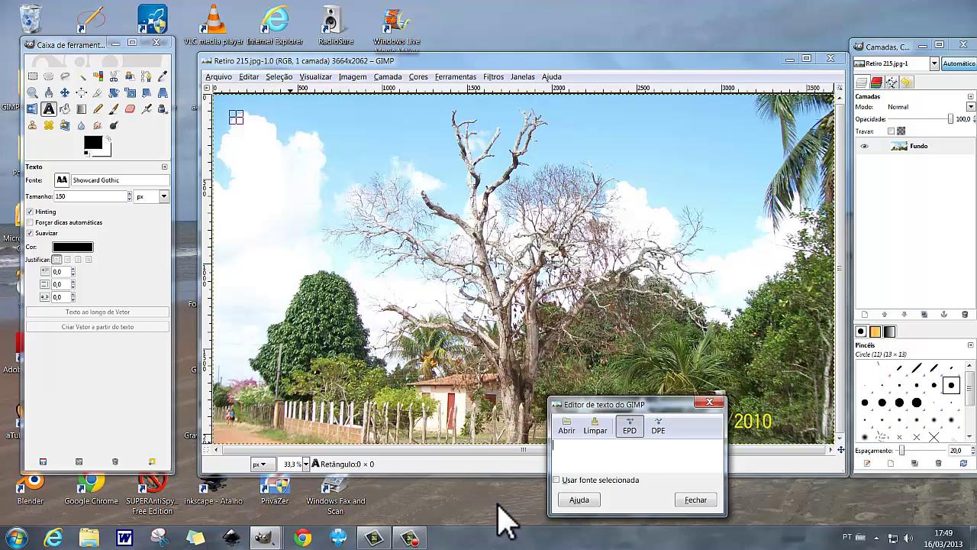
pyautogui.write('W')
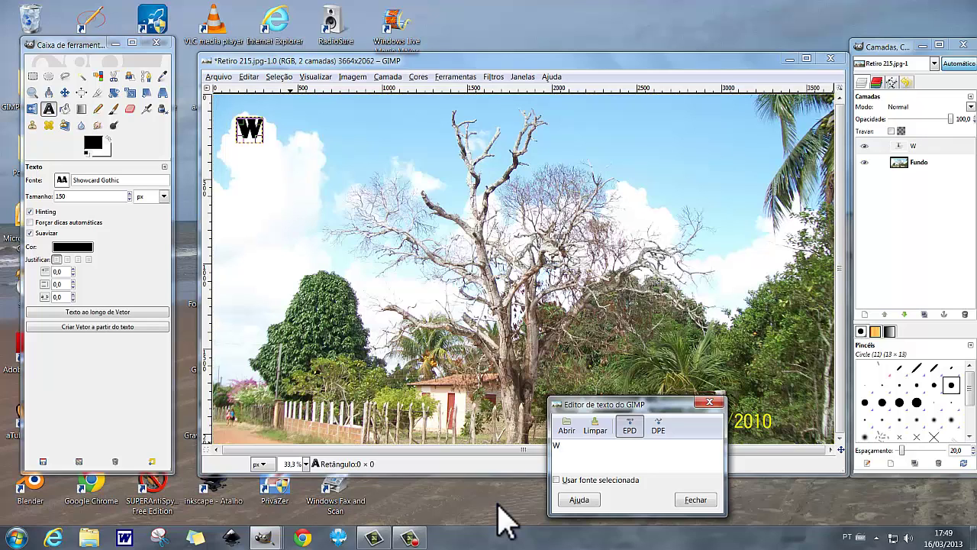
pyautogui.write('ILSON ')
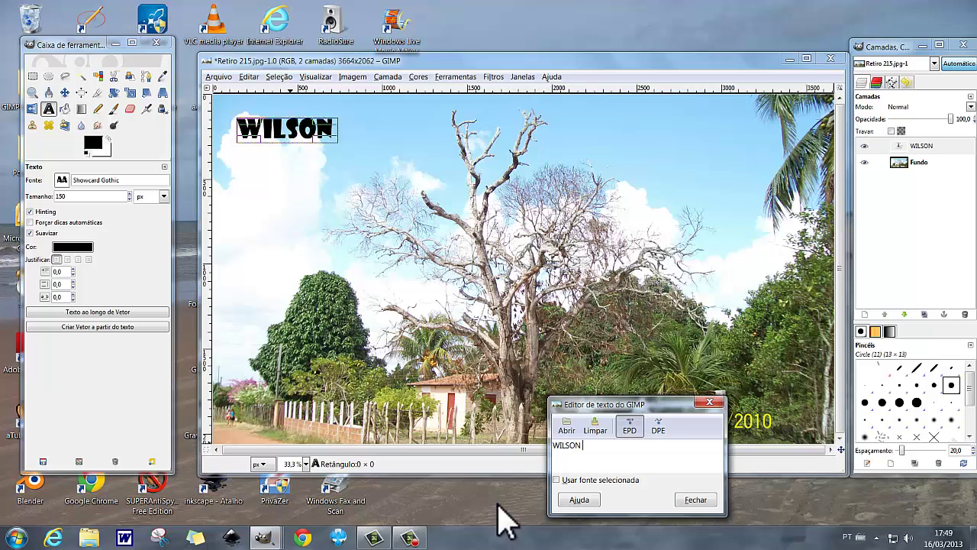
pyautogui.write('MARQU')
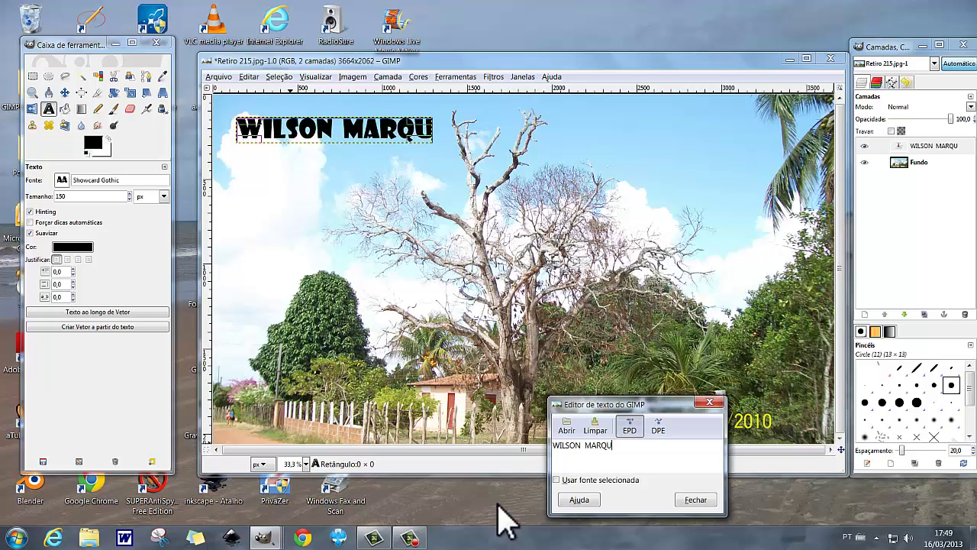
pyautogui.write('ES')
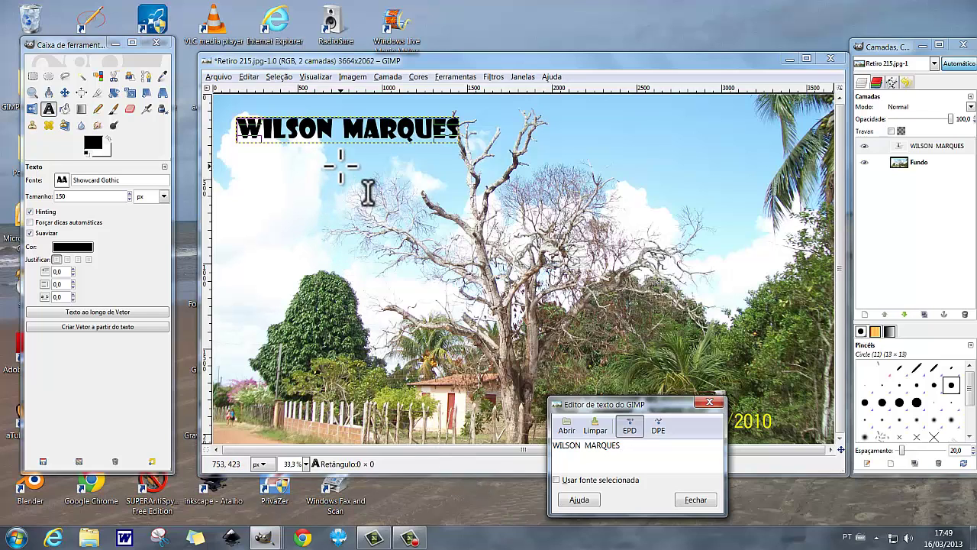
pyautogui.click(389, 77)
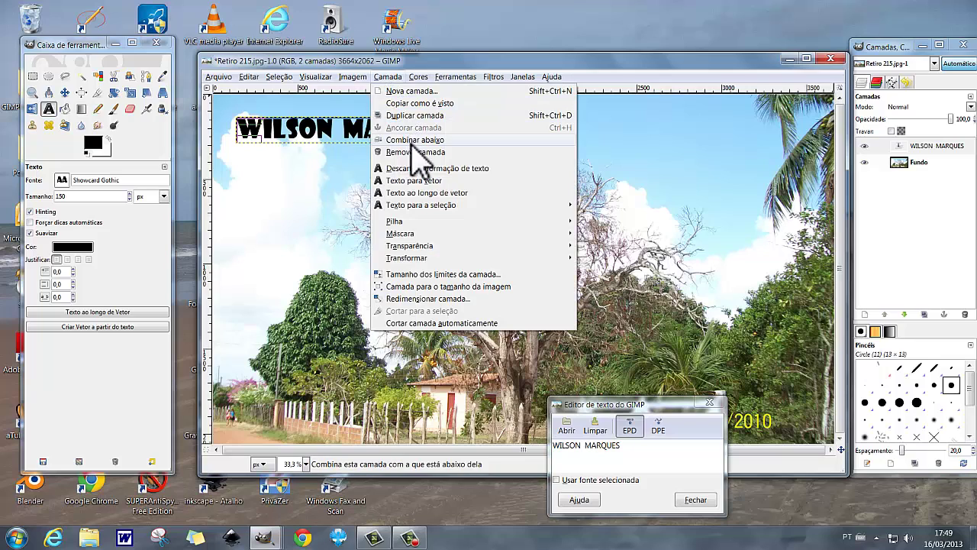
pyautogui.moveTo(419, 207)
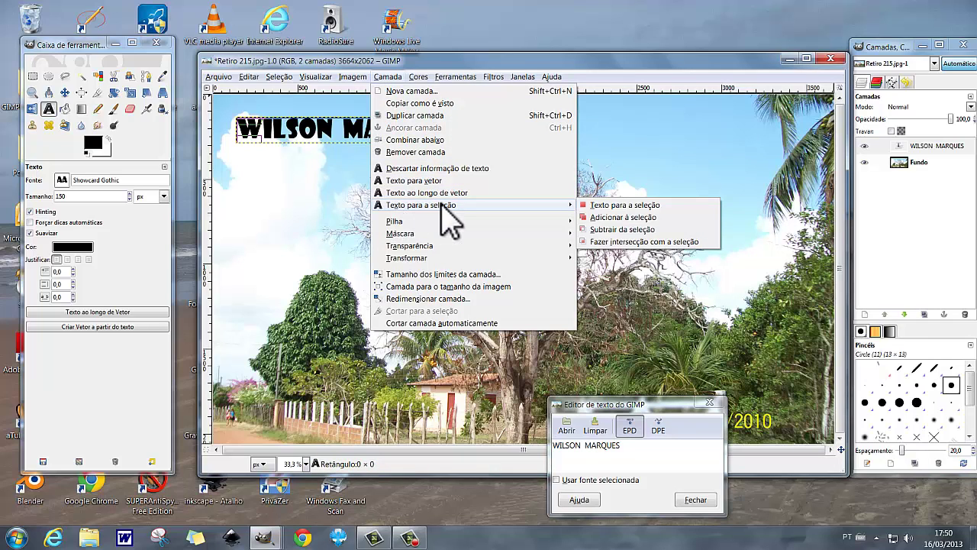
pyautogui.click(624, 206)
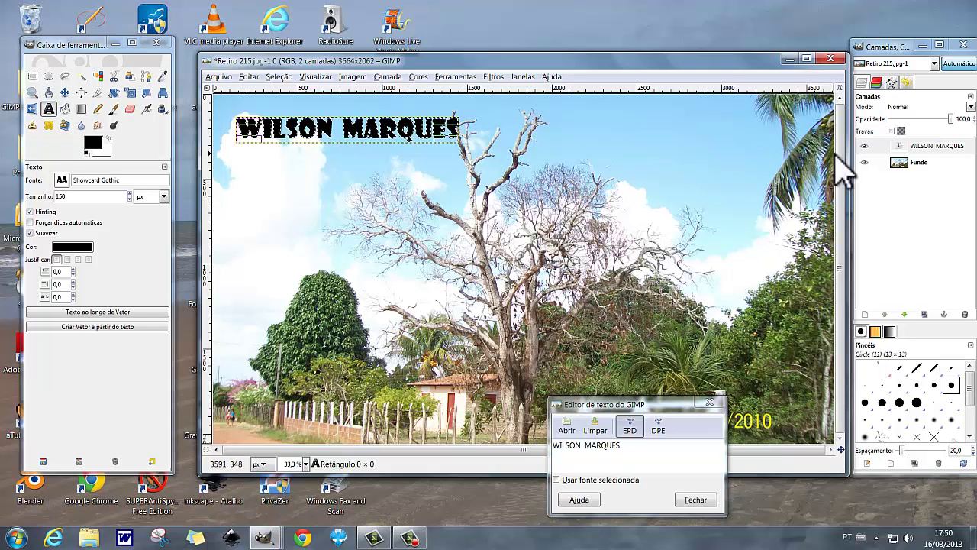
pyautogui.click(932, 146)
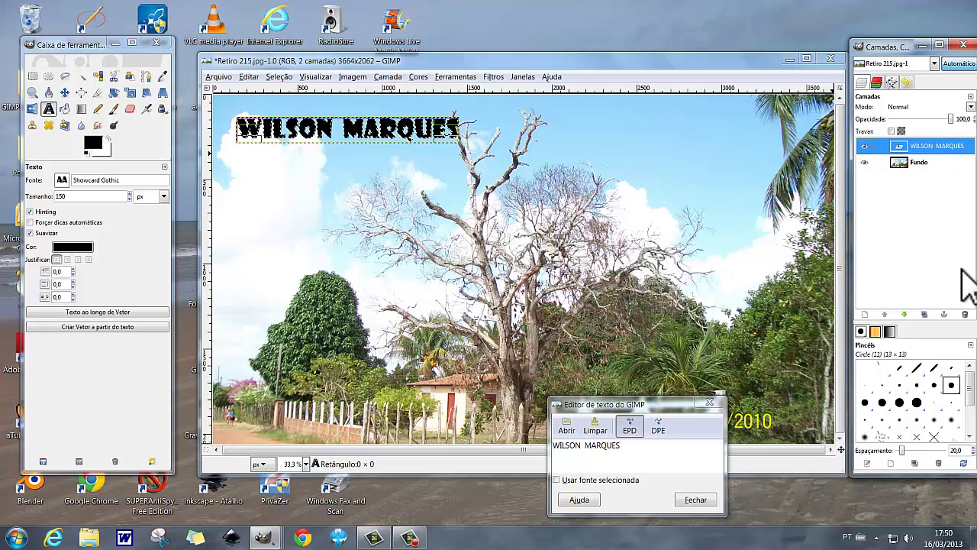
pyautogui.click(965, 314)
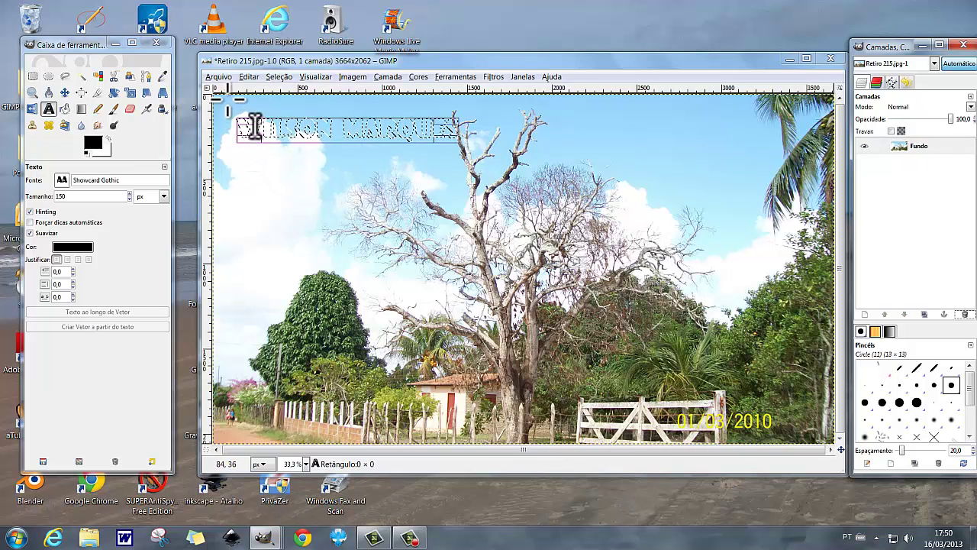
pyautogui.click(249, 77)
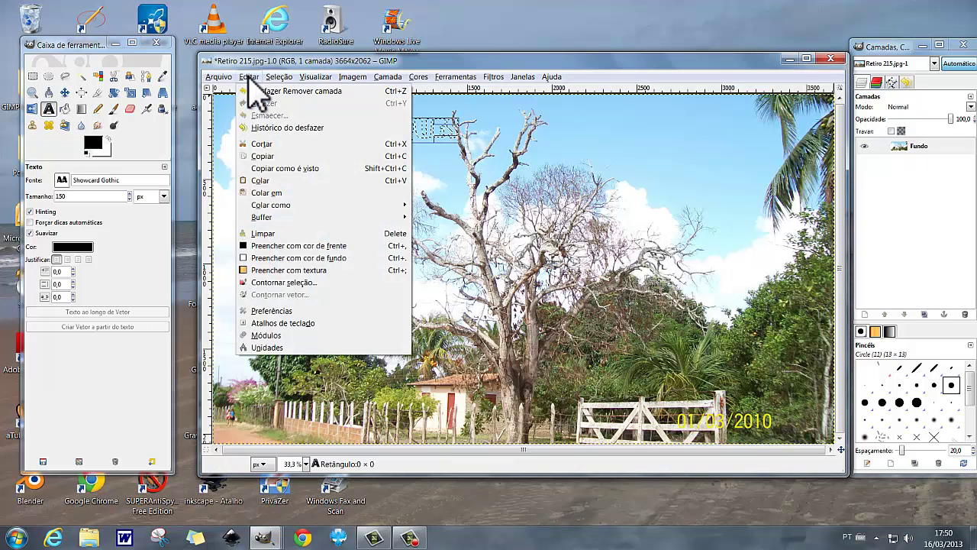
pyautogui.click(260, 157)
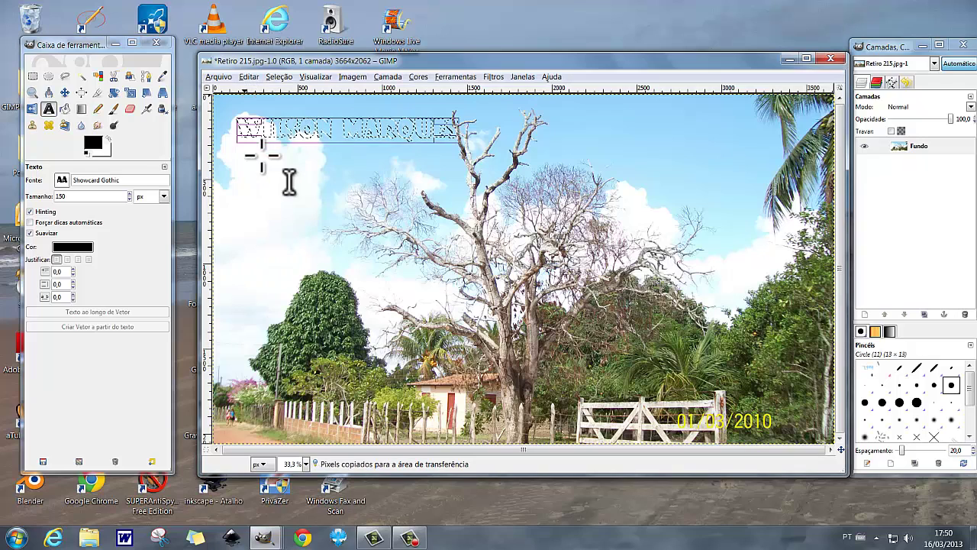
pyautogui.click(250, 79)
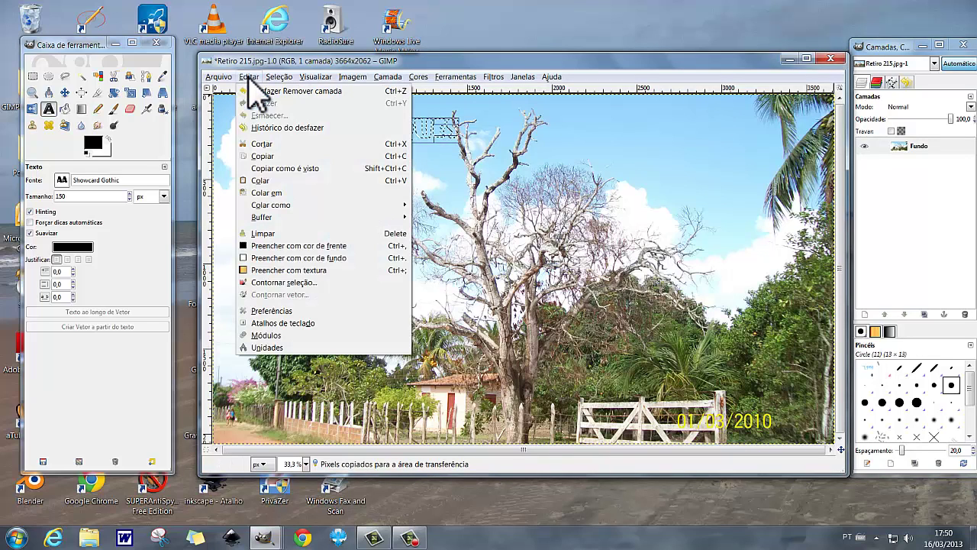
pyautogui.click(260, 182)
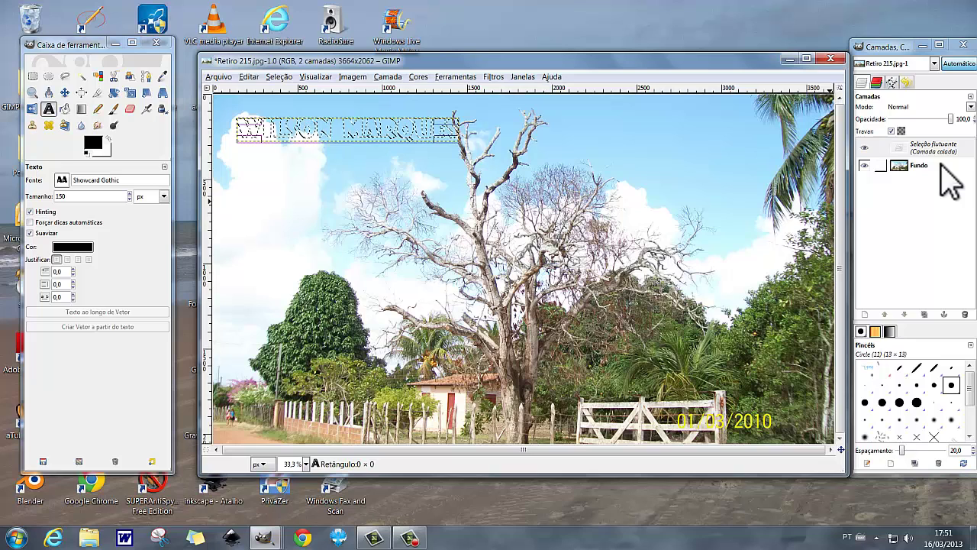
# Turn the floating letters into the Camada colada layer and toggle Fundo's visibility to check.
pyautogui.click(864, 314)
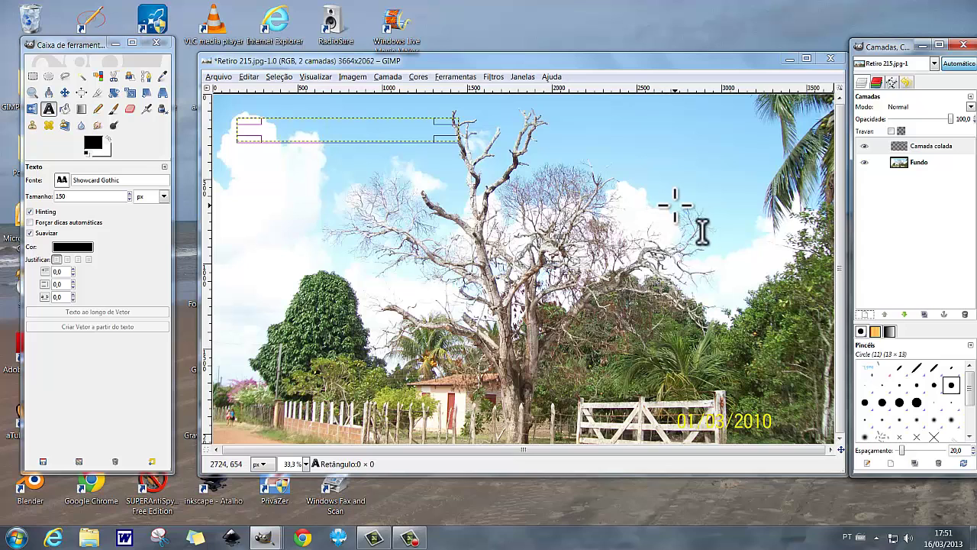
pyautogui.click(865, 162)
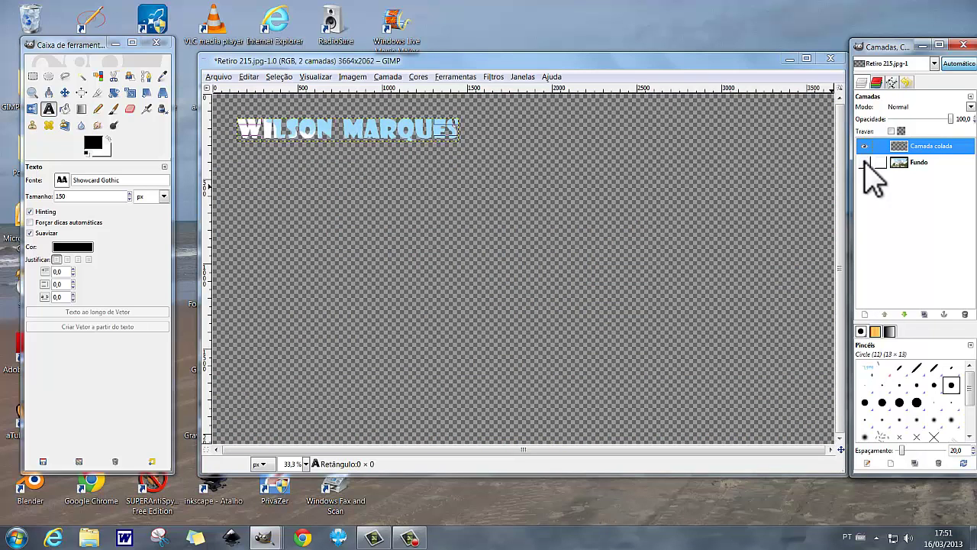
pyautogui.click(864, 161)
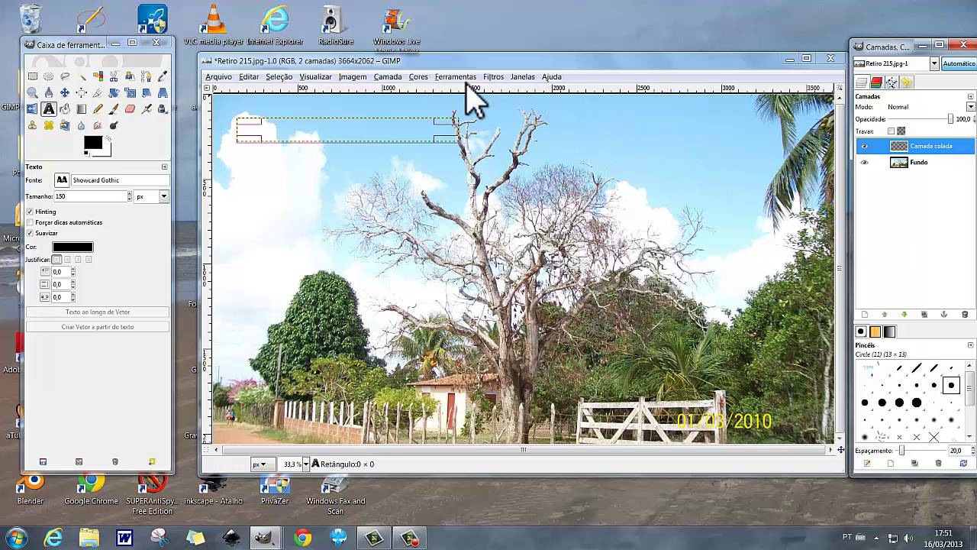
# Open the Add Bevel (Adicionar chanfro) filter from Filters > Decoration.
pyautogui.click(493, 77)
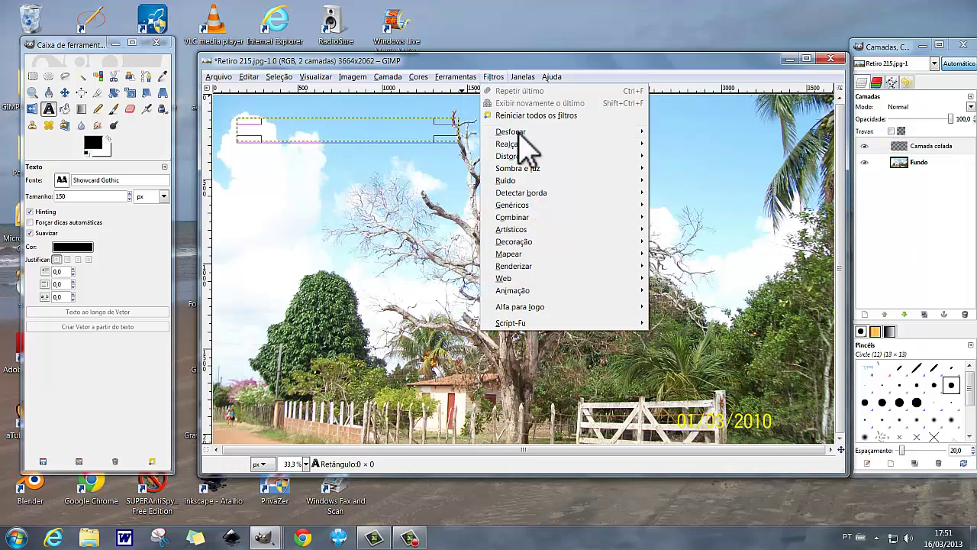
pyautogui.moveTo(534, 238)
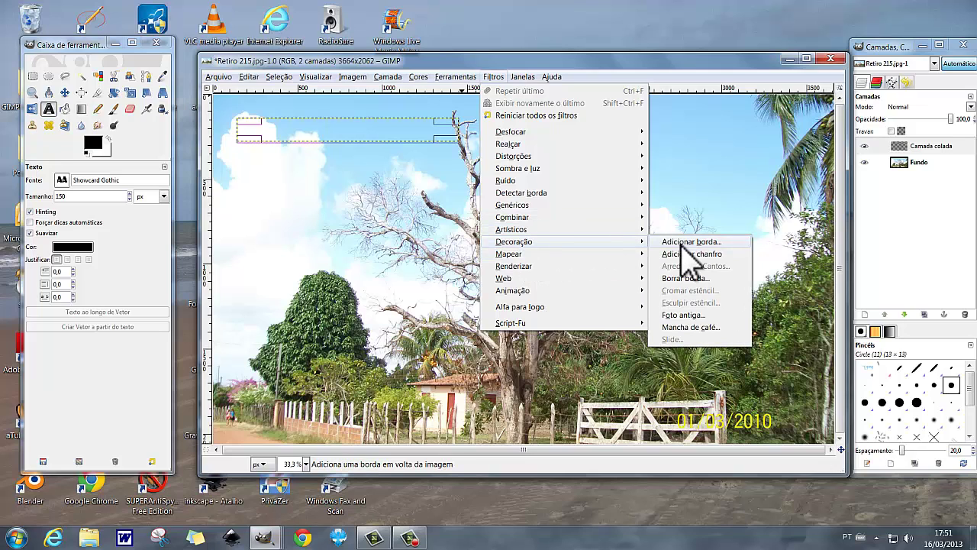
pyautogui.click(681, 254)
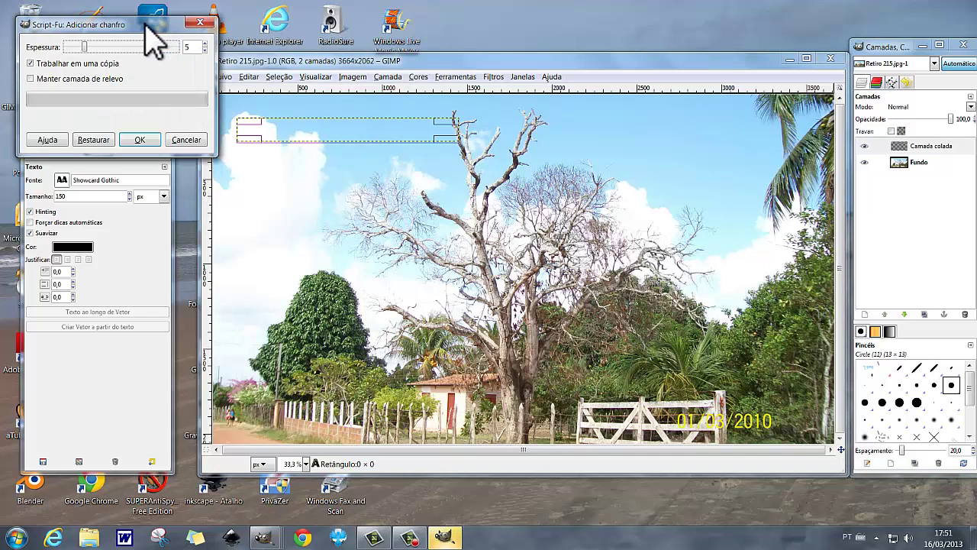
# Apply the bevel with thickness 30, keeping Work on copy enabled.
pyautogui.moveTo(145, 25); pyautogui.dragTo(411, 131)
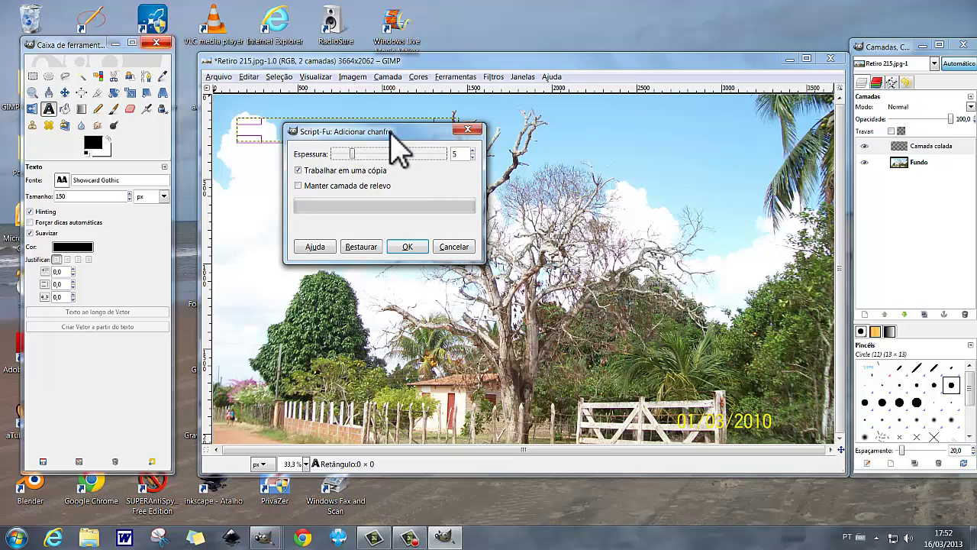
pyautogui.moveTo(349, 155); pyautogui.dragTo(443, 157)
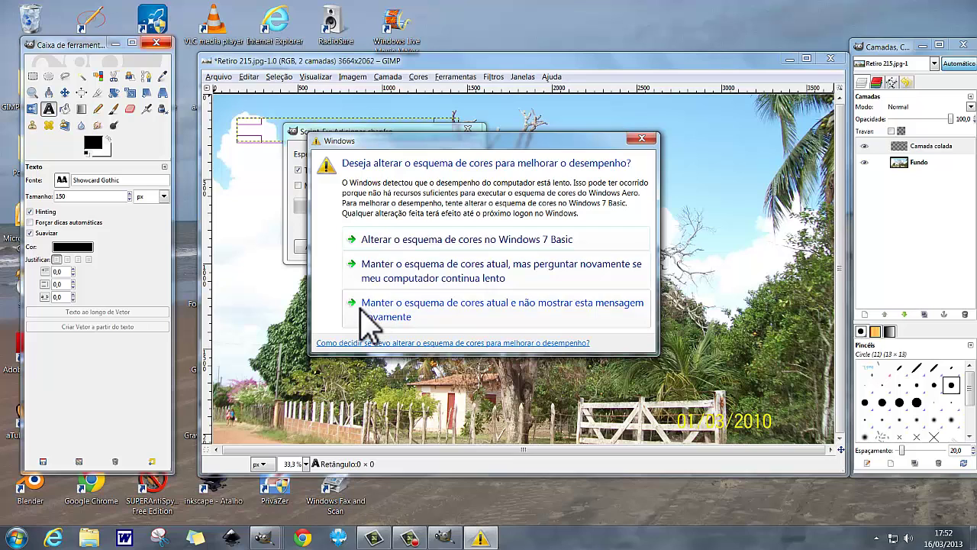
pyautogui.click(388, 328)
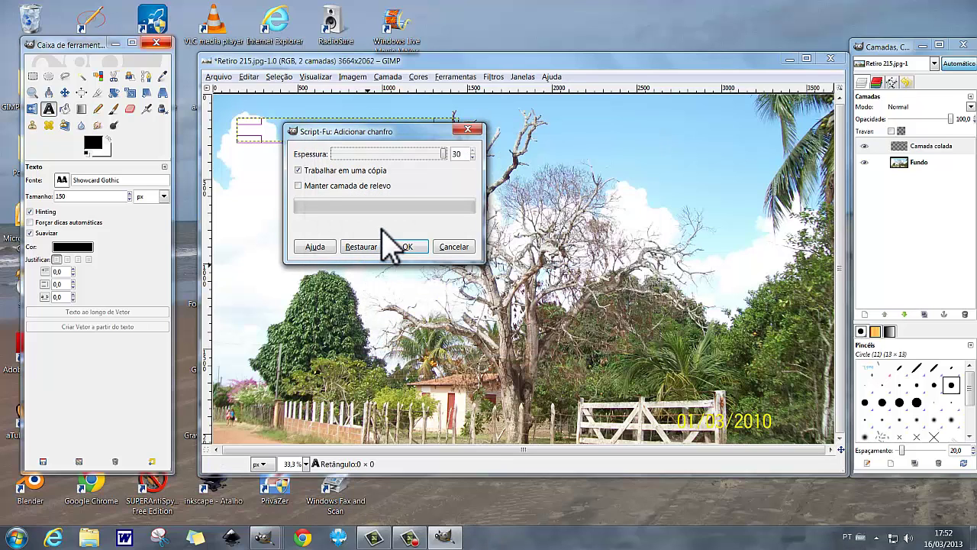
pyautogui.click(407, 246)
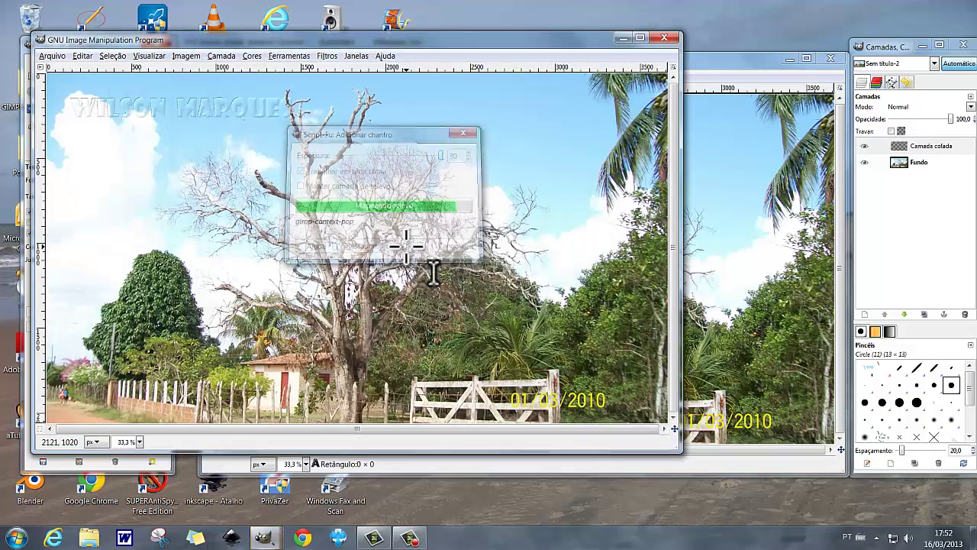
# Move the bevelled untitled copy aside and close the original Retiro 215.jpg window.
pyautogui.moveTo(350, 38); pyautogui.dragTo(495, 32)
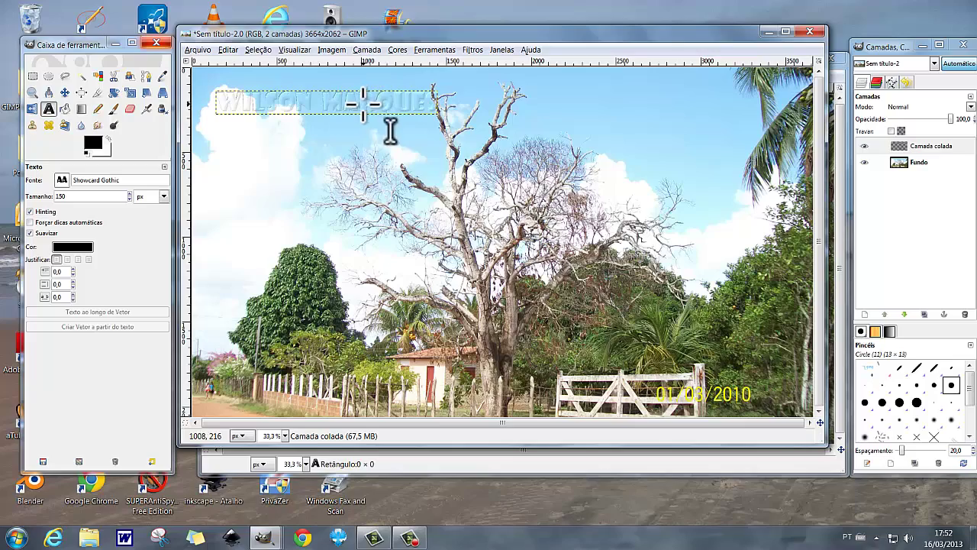
pyautogui.moveTo(631, 33); pyautogui.dragTo(568, 74)
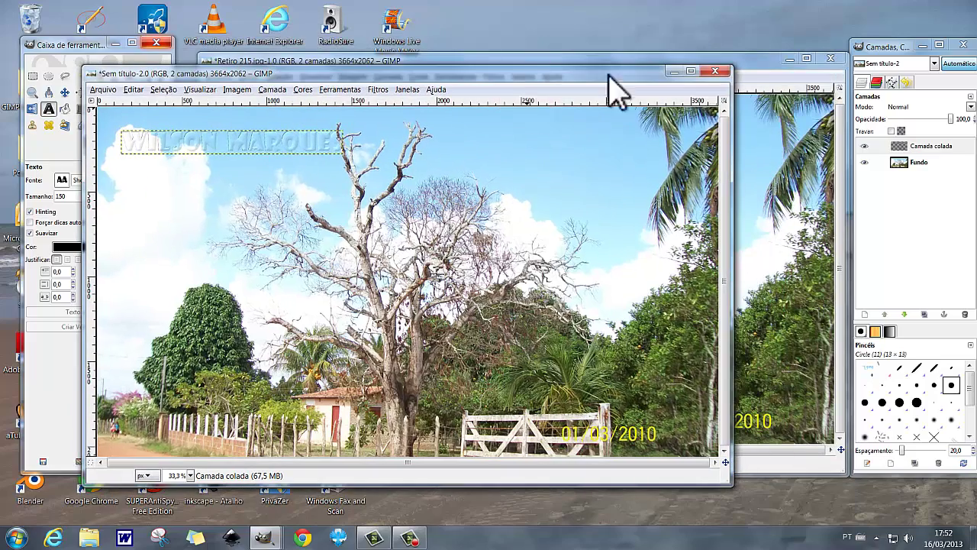
pyautogui.click(831, 58)
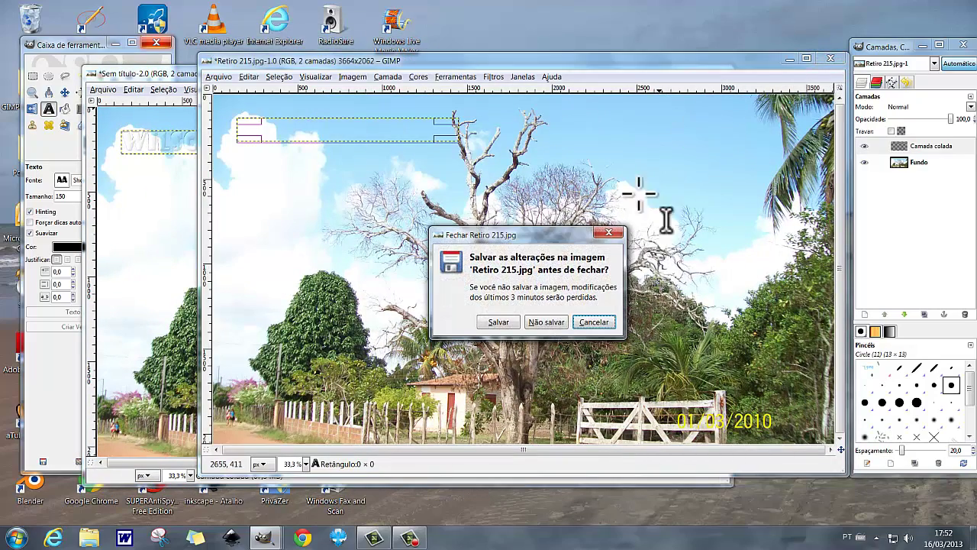
# Close Retiro 215.jpg without saving and pick the Move tool for the untitled image.
pyautogui.click(547, 321)
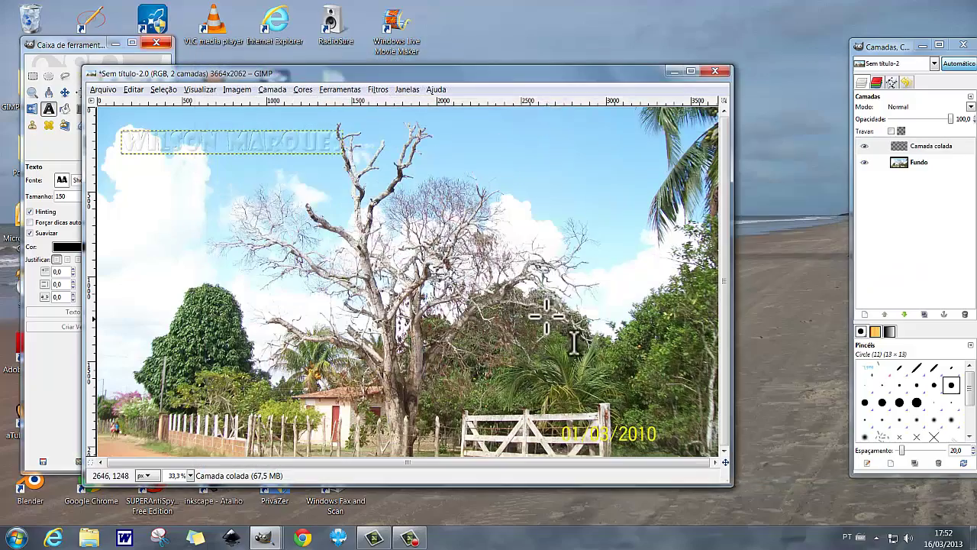
pyautogui.moveTo(416, 73); pyautogui.dragTo(527, 40)
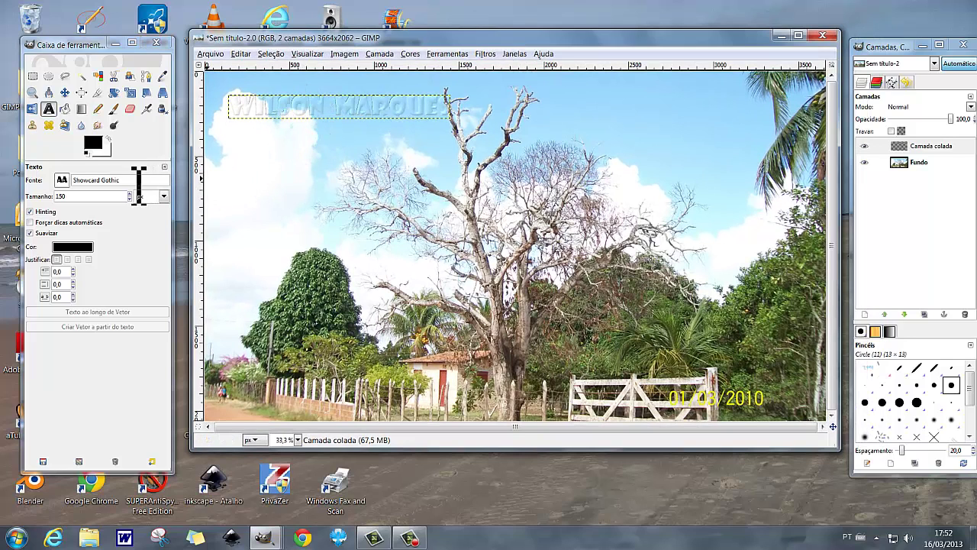
pyautogui.click(65, 92)
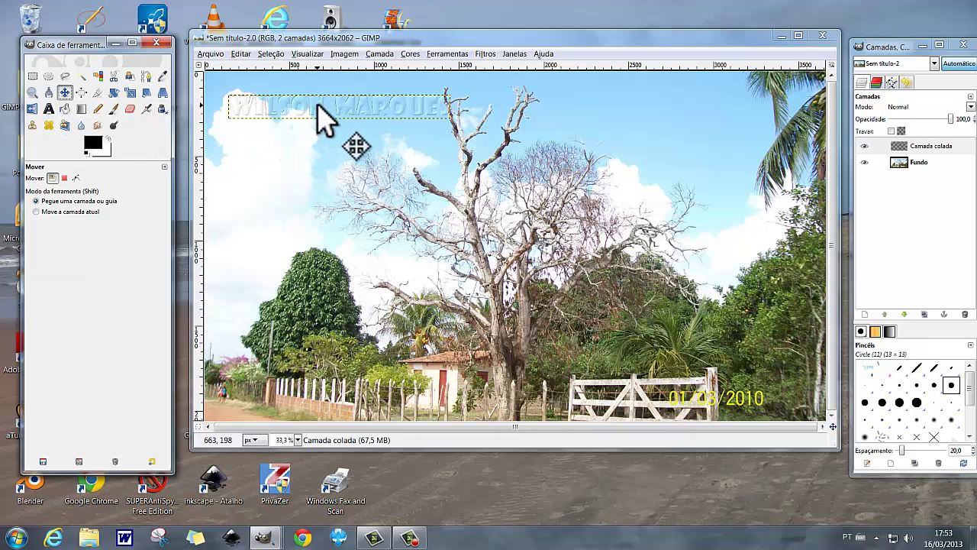
# Drag the WILSON MARQUES layer from the top-left sky down to just above the gate.
pyautogui.moveTo(318, 105); pyautogui.dragTo(304, 86)
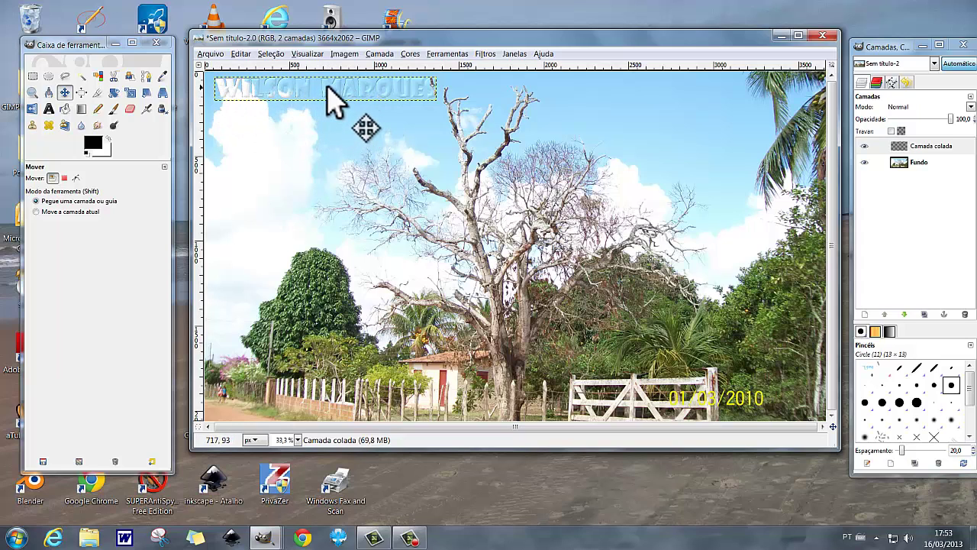
pyautogui.moveTo(329, 91); pyautogui.dragTo(681, 351)
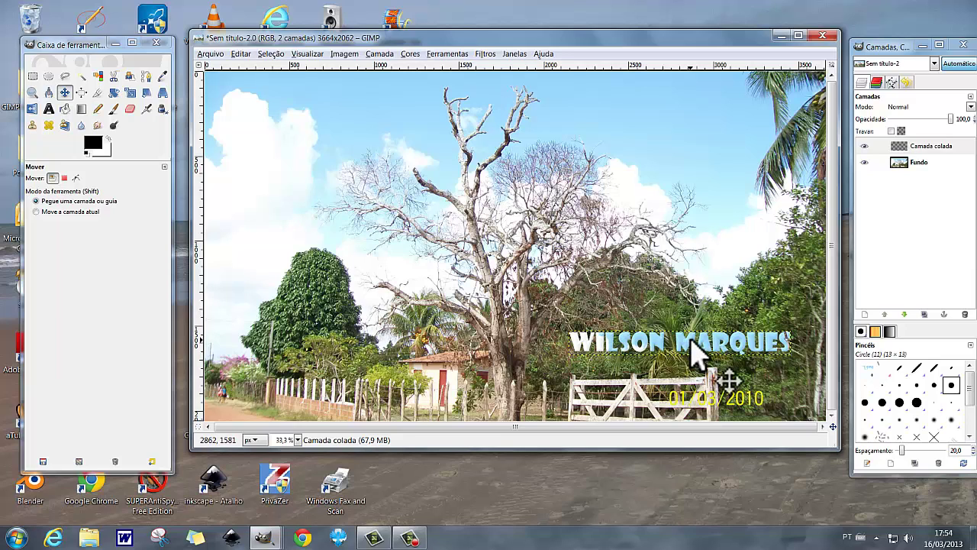
pyautogui.moveTo(688, 342); pyautogui.dragTo(701, 350)
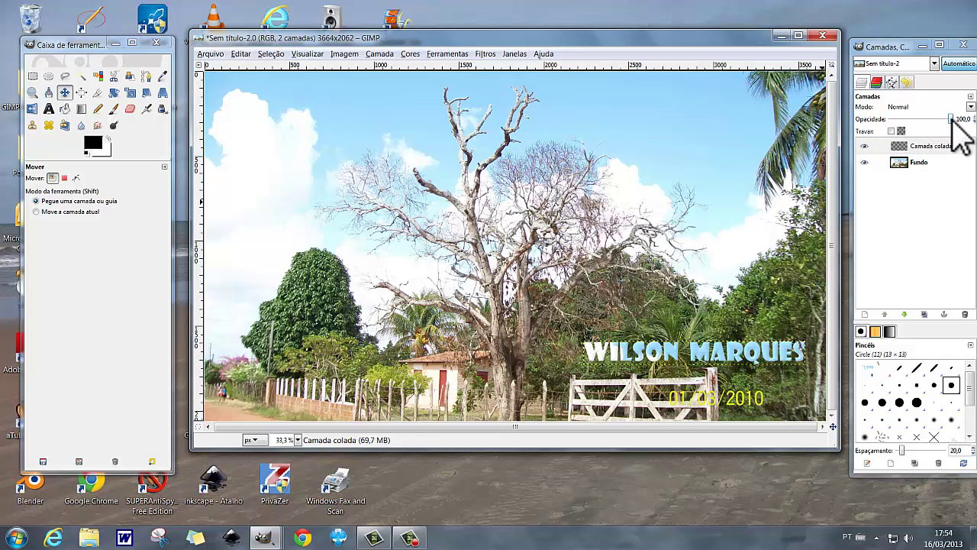
# Set the Camada colada text layer's opacity to 48.3.
pyautogui.moveTo(952, 120); pyautogui.dragTo(914, 120)
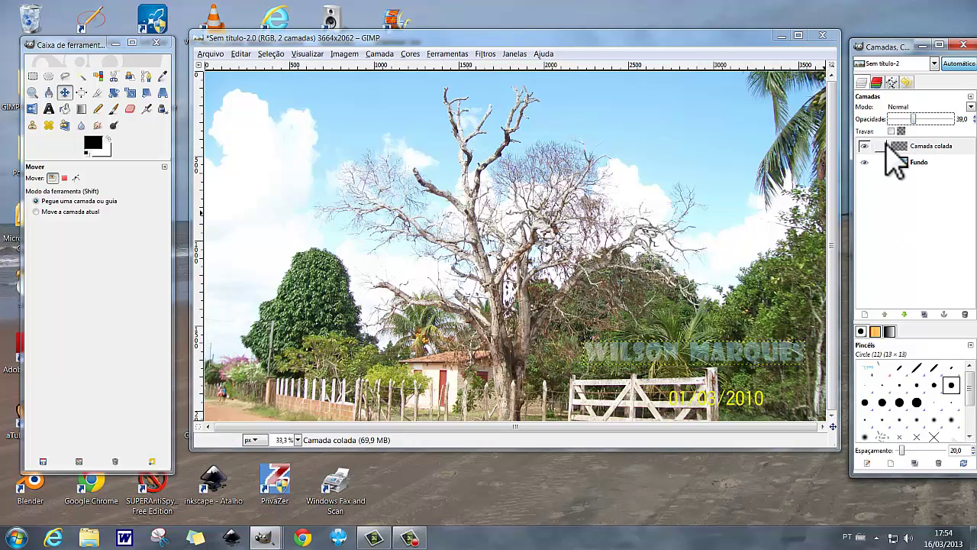
pyautogui.moveTo(916, 120); pyautogui.dragTo(921, 120)
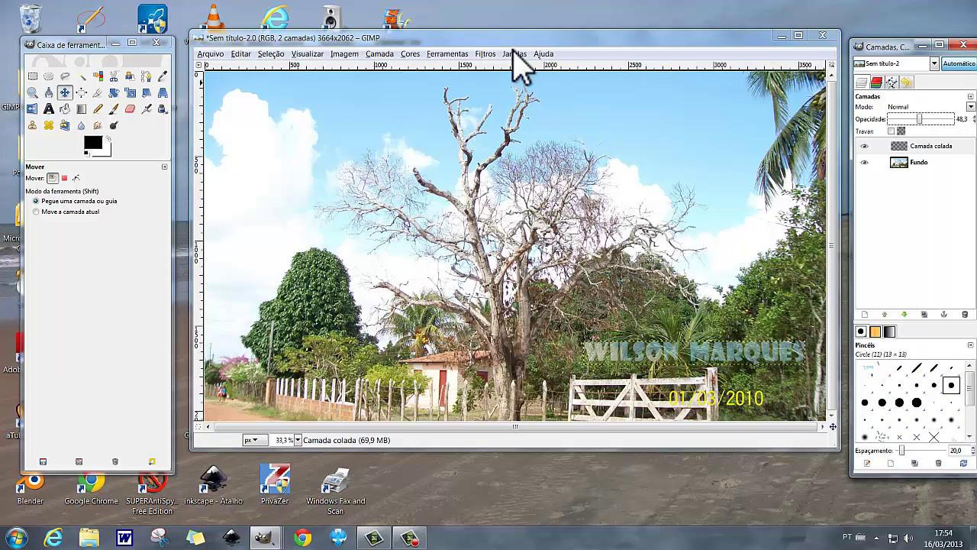
# Apply Cores > Colorizar to the text layer with hue 180, saturation 50, lightness 100.
pyautogui.click(410, 55)
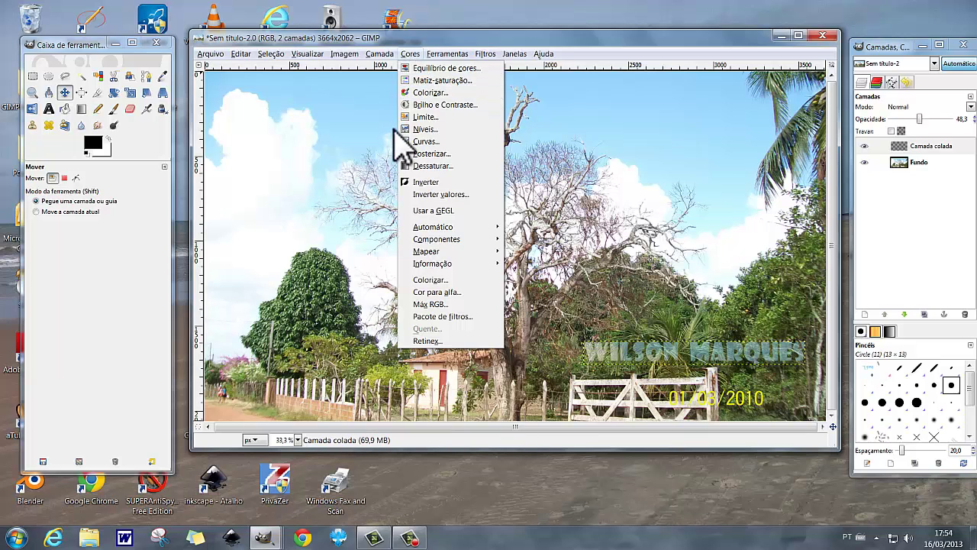
pyautogui.click(432, 93)
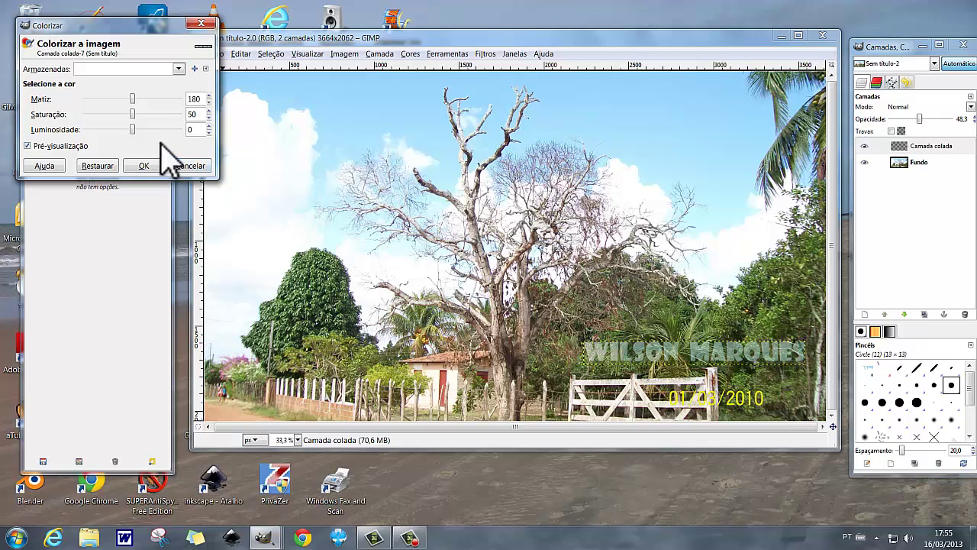
pyautogui.moveTo(133, 129); pyautogui.dragTo(187, 137)
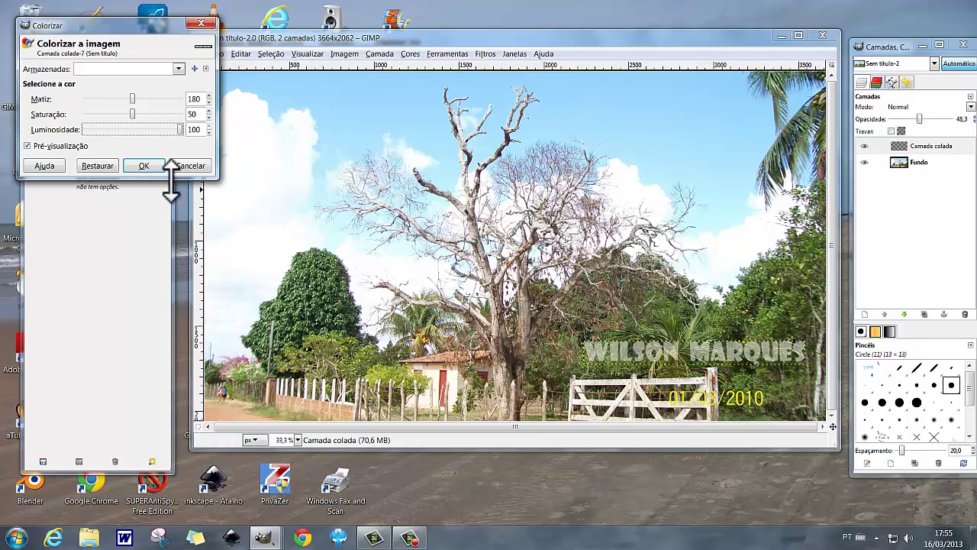
pyautogui.click(144, 165)
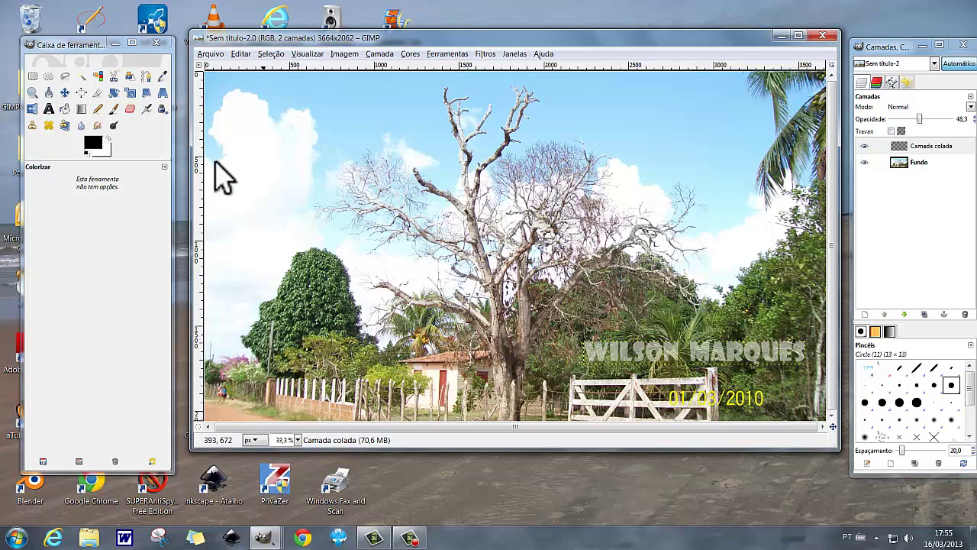
# Recolorize with hue 180, saturation 50, lightness 0, and move the text back to the top-left sky.
pyautogui.click(670, 364)
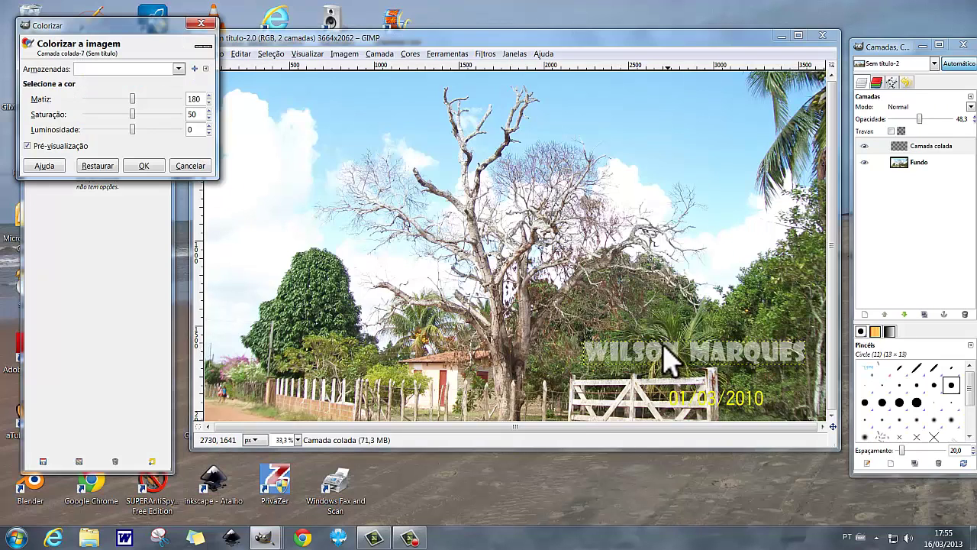
pyautogui.click(139, 165)
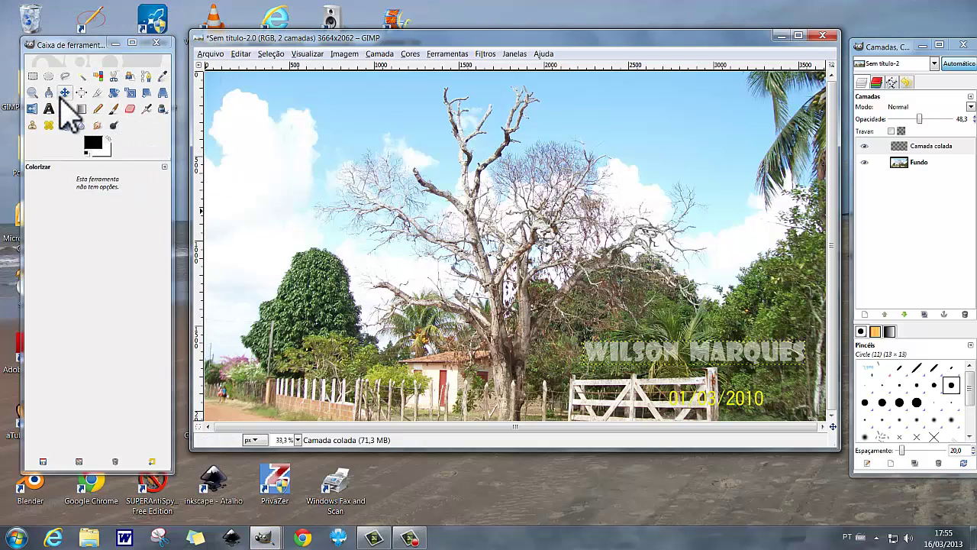
pyautogui.click(64, 93)
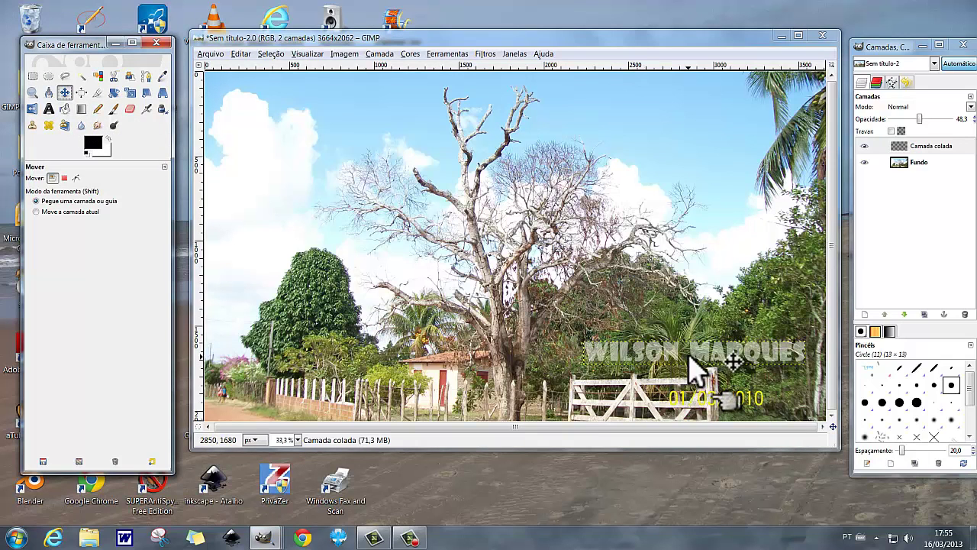
pyautogui.moveTo(702, 348); pyautogui.dragTo(330, 90)
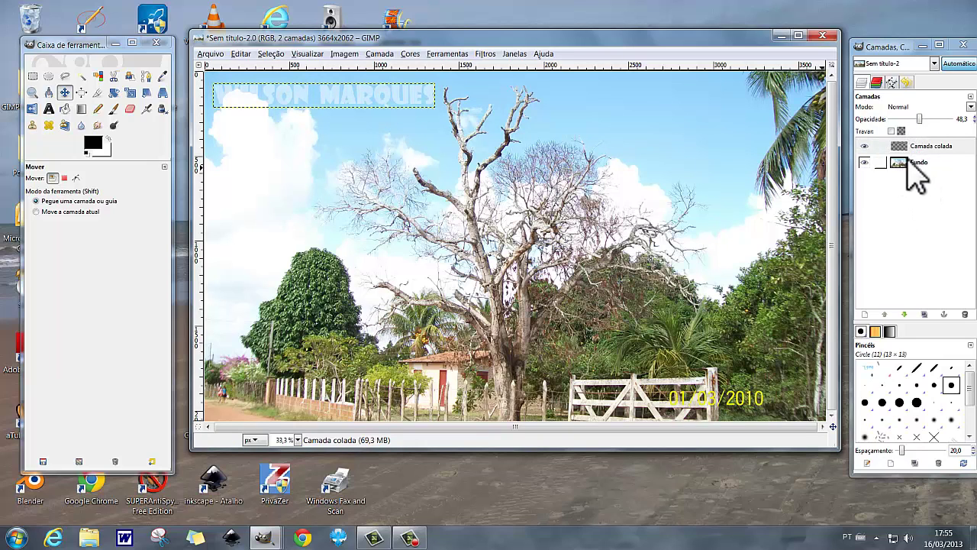
pyautogui.click(920, 119)
pyautogui.moveTo(919, 120); pyautogui.dragTo(960, 120)
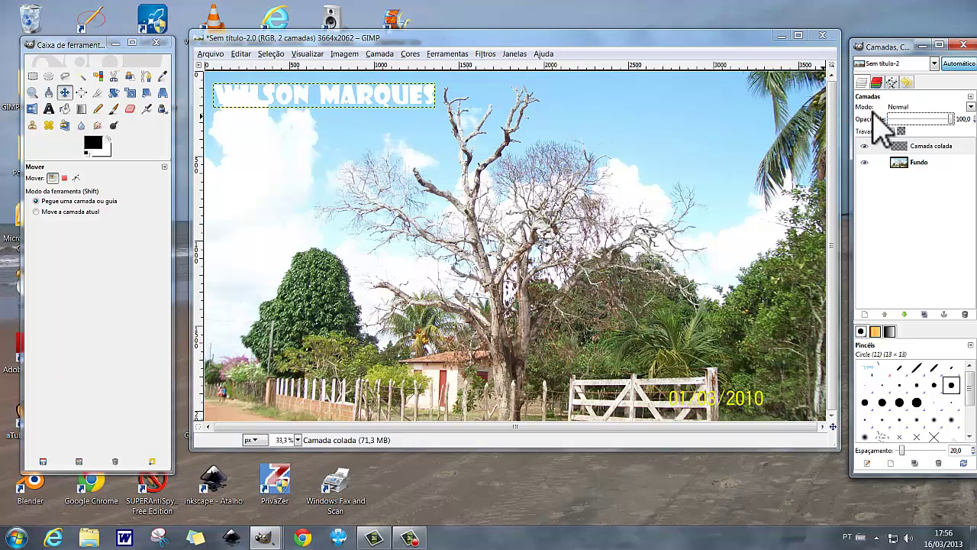
# Step back in the Undo History to '[ Imagem base ]', restoring the faint top-left text.
pyautogui.click(906, 81)
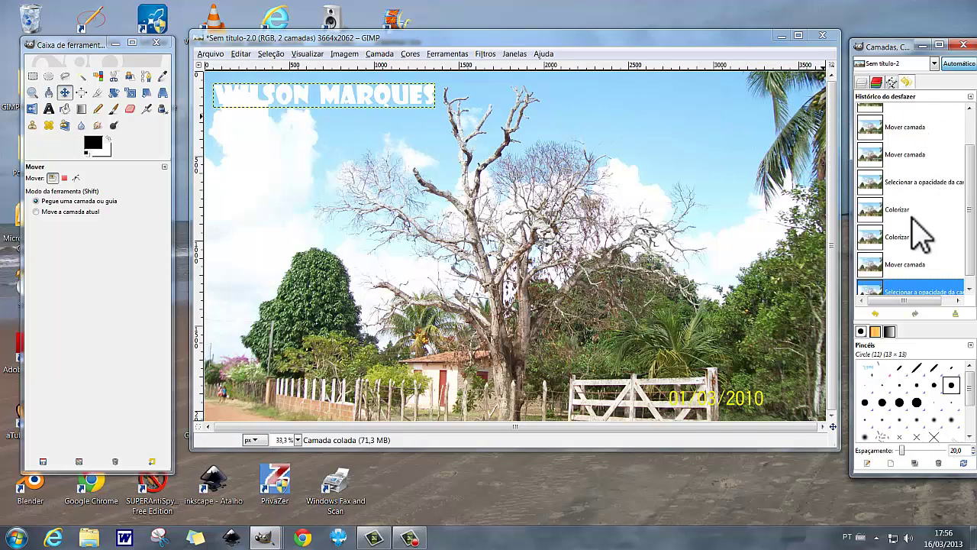
pyautogui.click(874, 209)
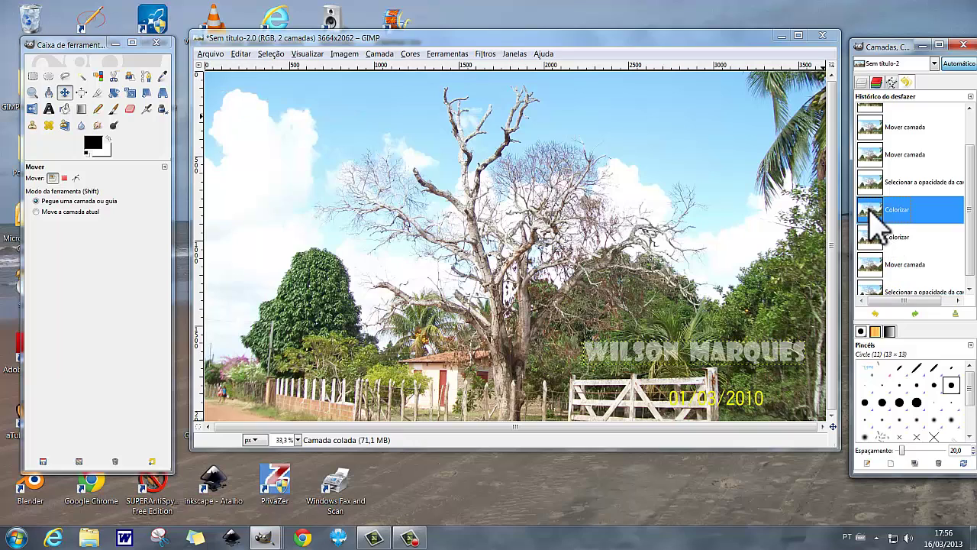
pyautogui.click(877, 189)
pyautogui.click(878, 157)
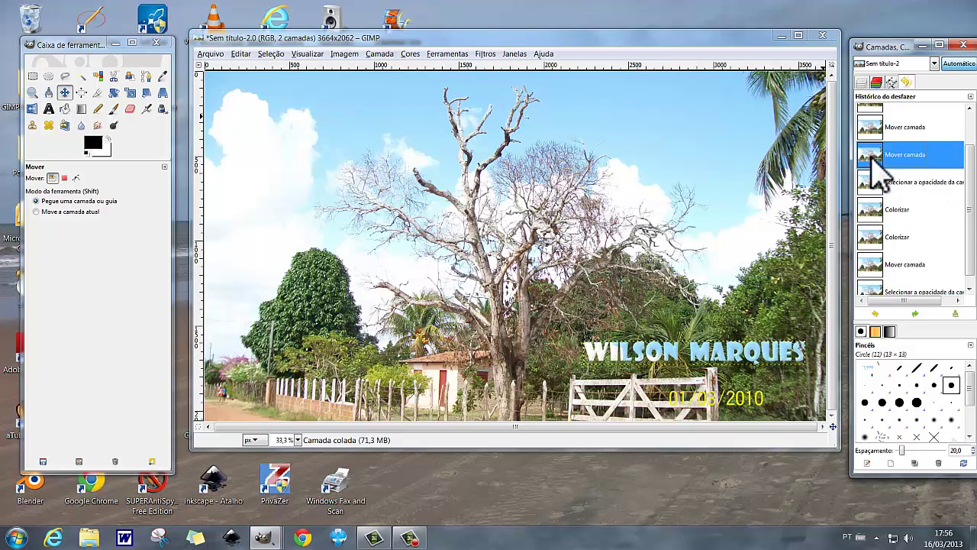
pyautogui.click(870, 130)
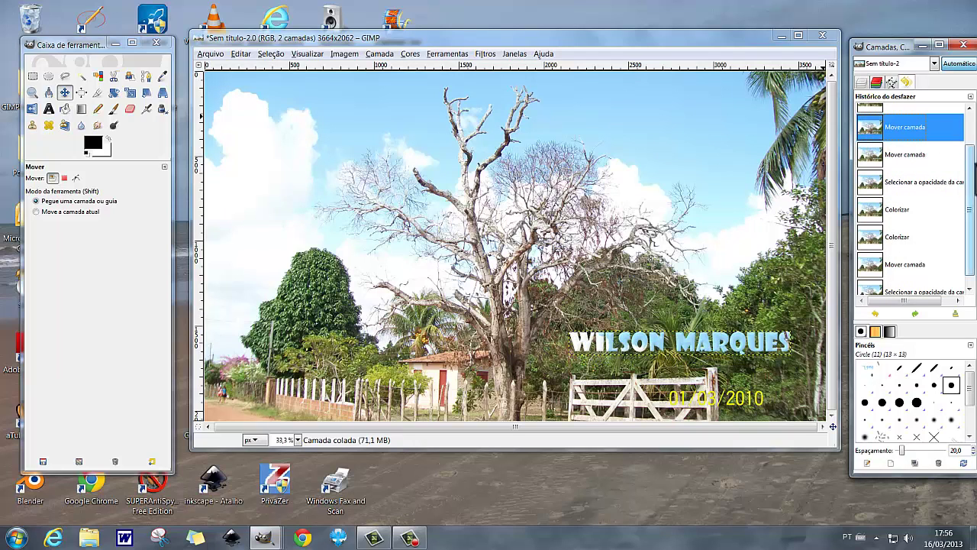
pyautogui.scroll(2, 972, 176)
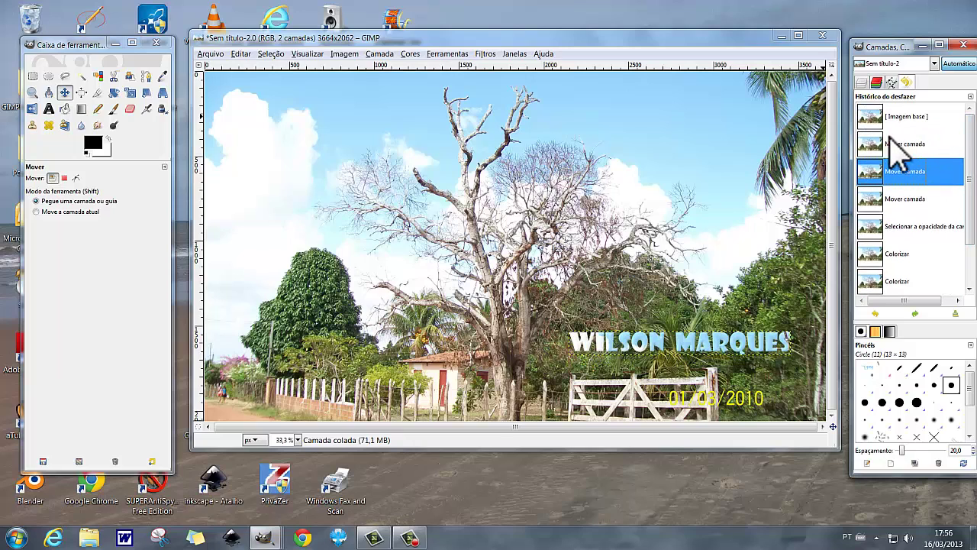
pyautogui.click(878, 144)
pyautogui.click(870, 121)
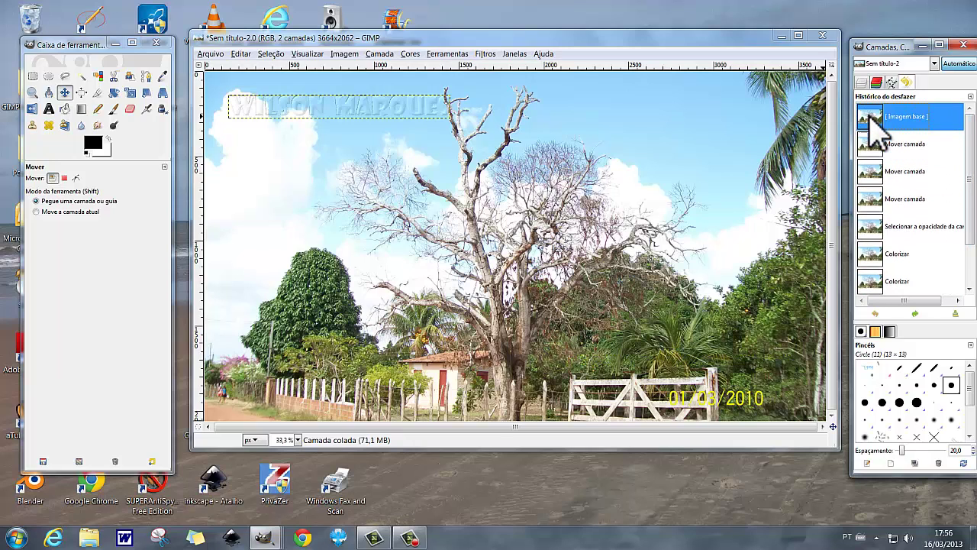